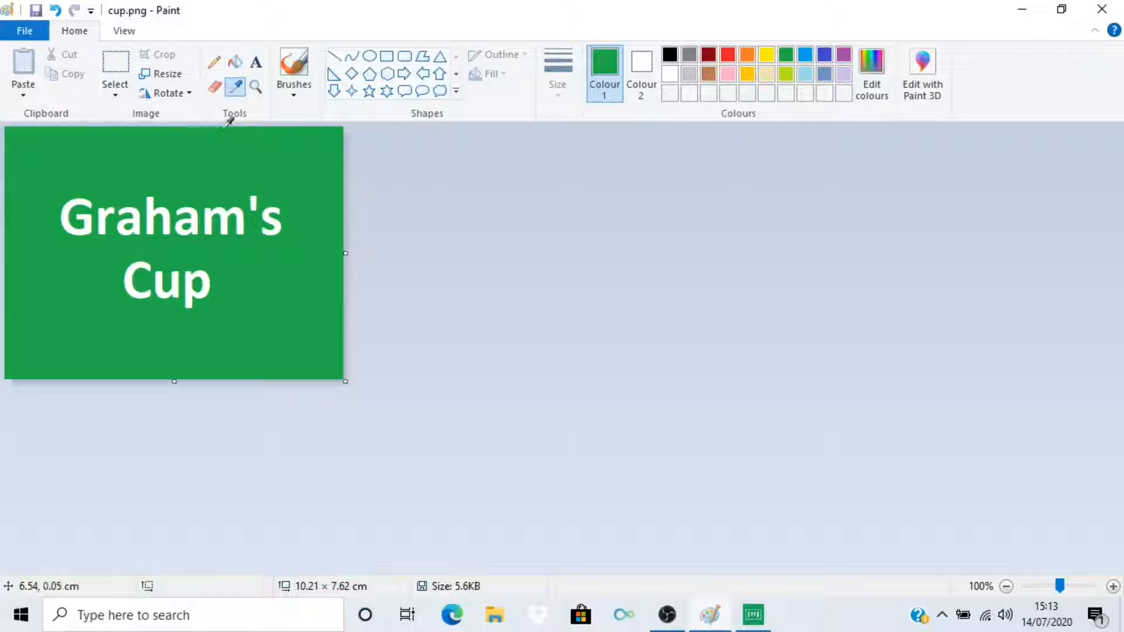
- Sample the green background of cup.png with the colour picker and read its red, green and blue values in the colour editor
left_click(220, 146)
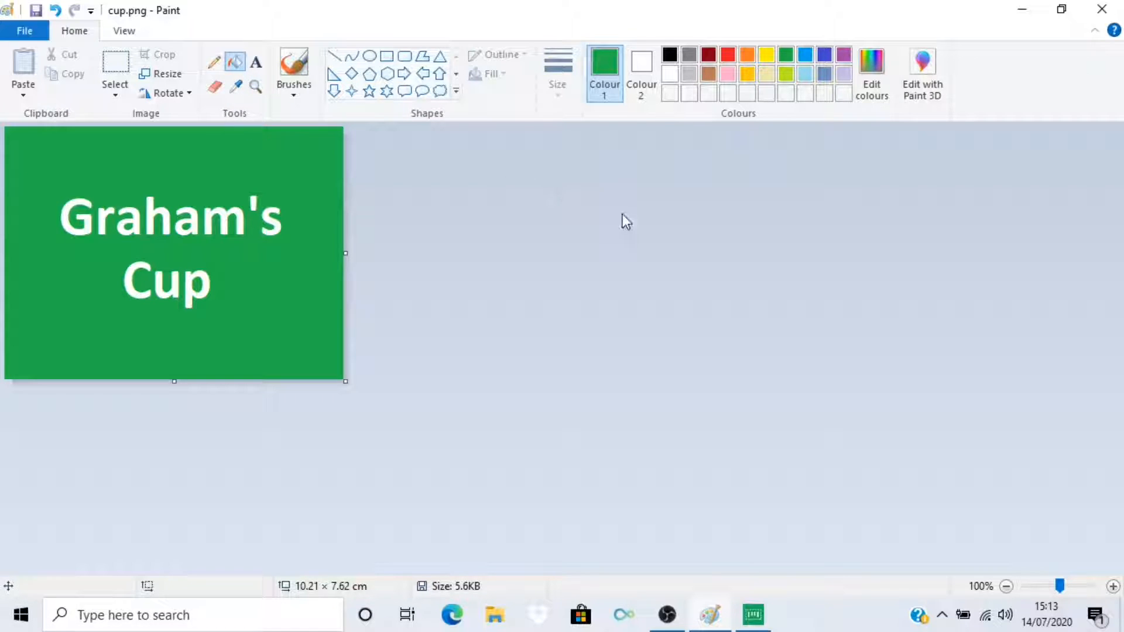
left_click(873, 82)
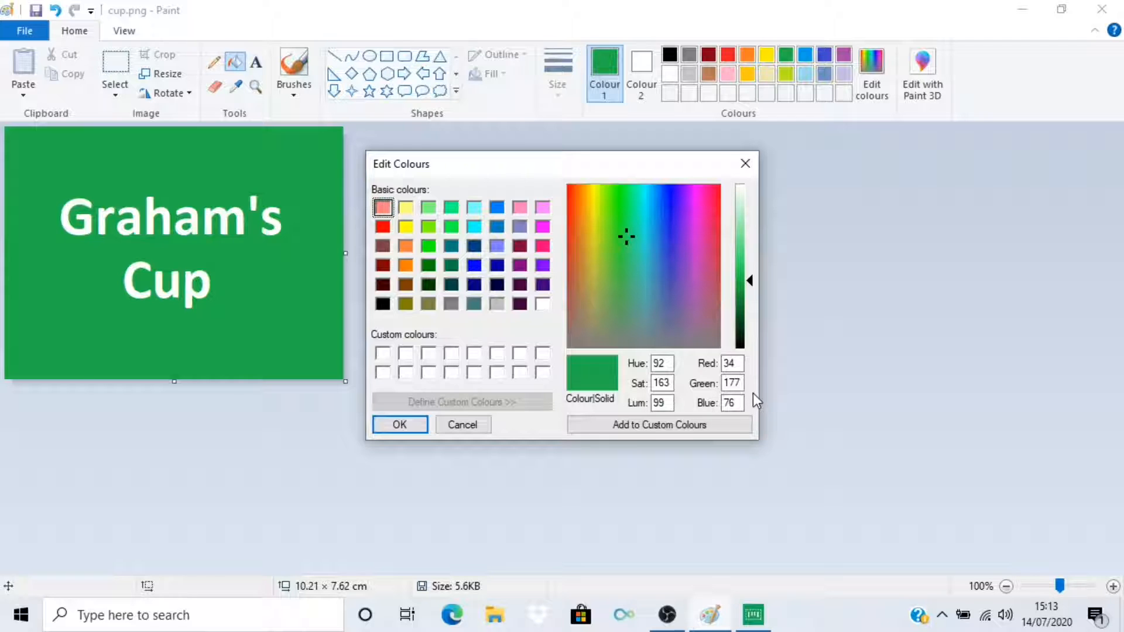
left_click(414, 428)
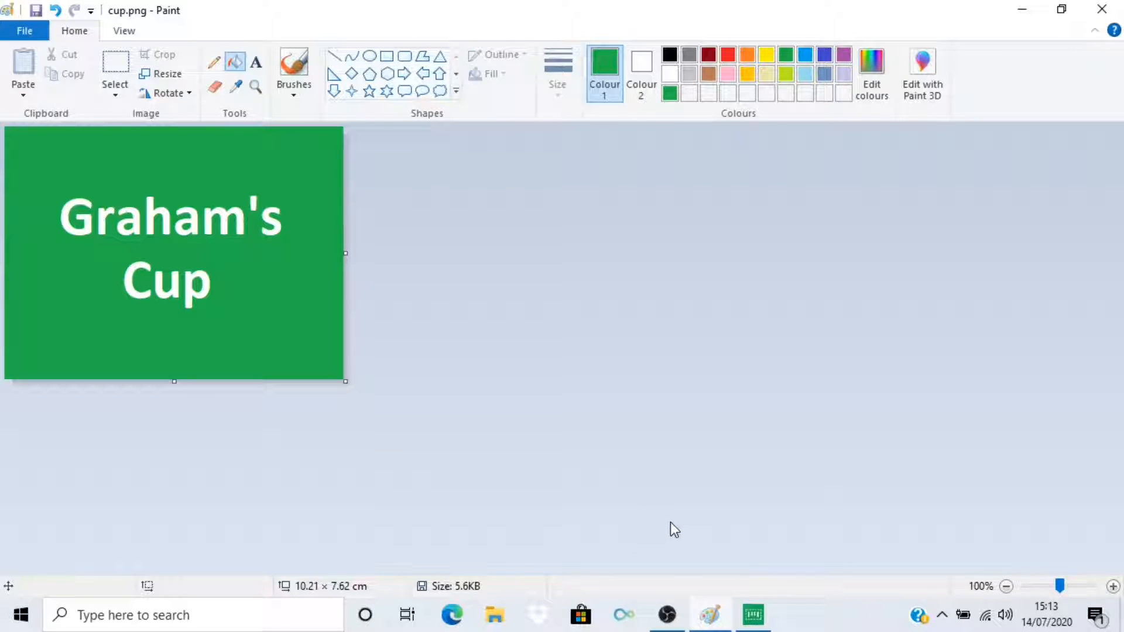
left_click(754, 613)
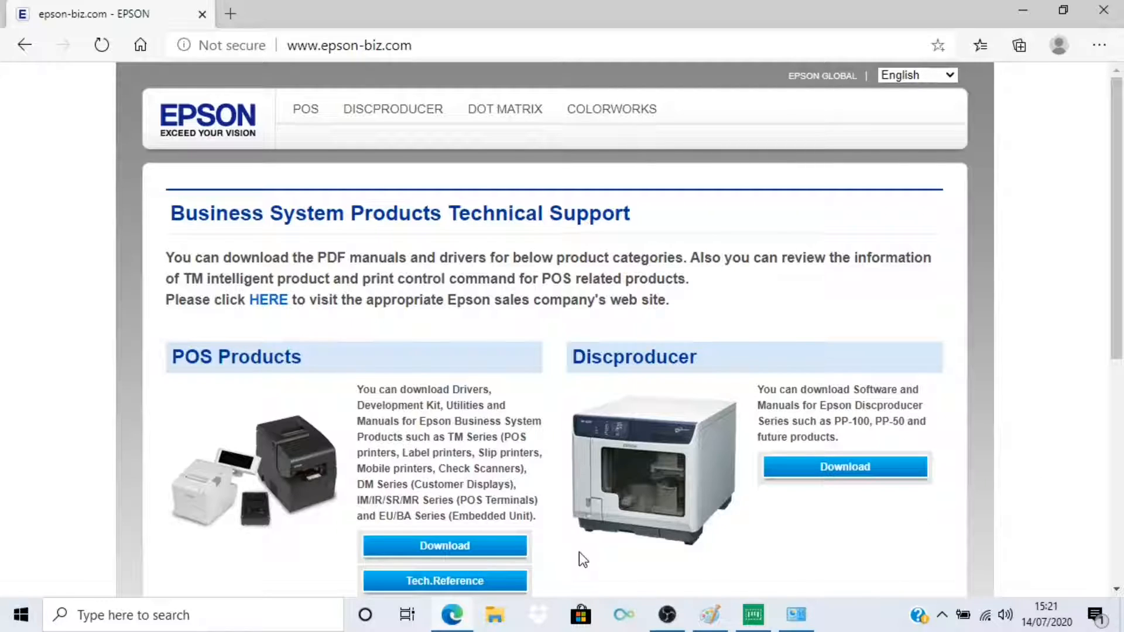
- On the Epson technical support site, open the CW-C6500 Series software and document page in the ColorWorks download section
scroll(589, 557, "down", 6)
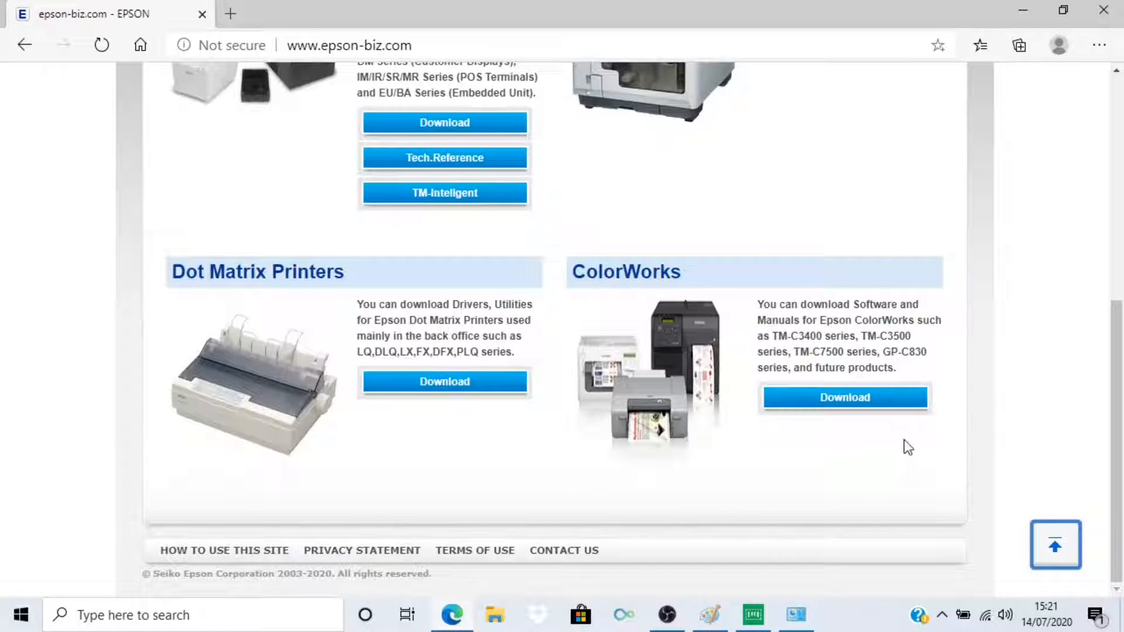
left_click(830, 404)
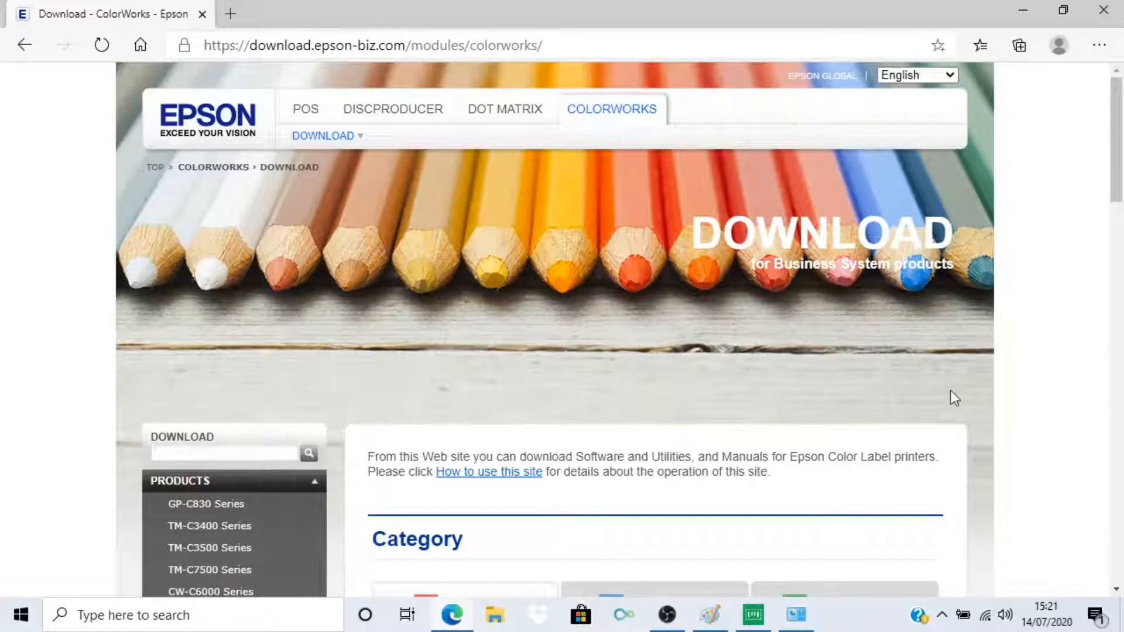
left_click_drag(1115, 199, 1117, 317)
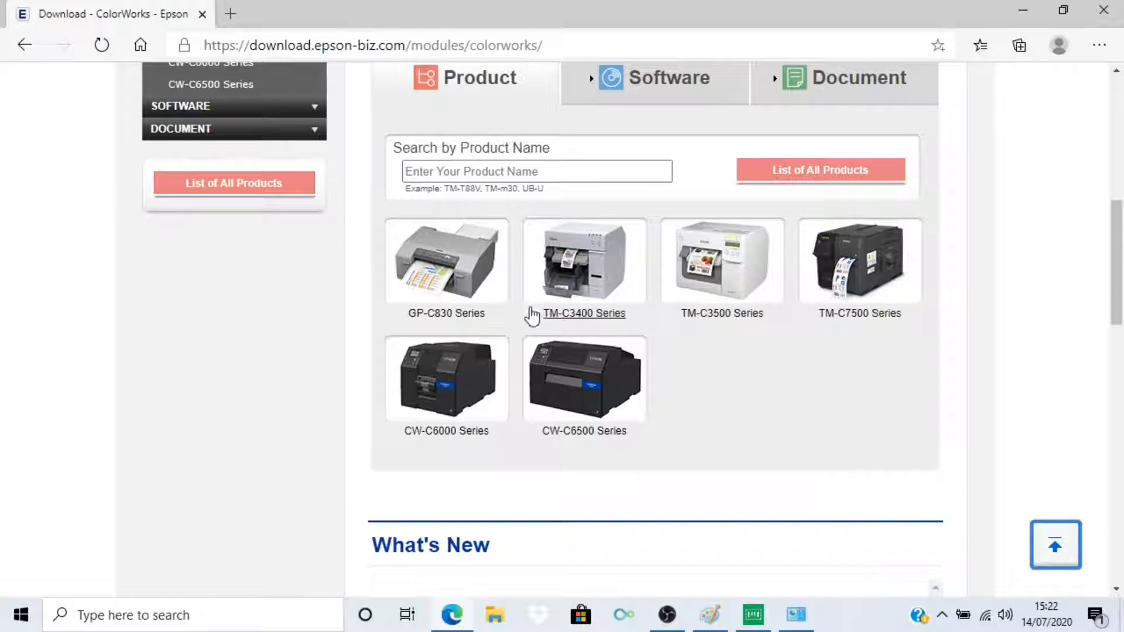
left_click(591, 391)
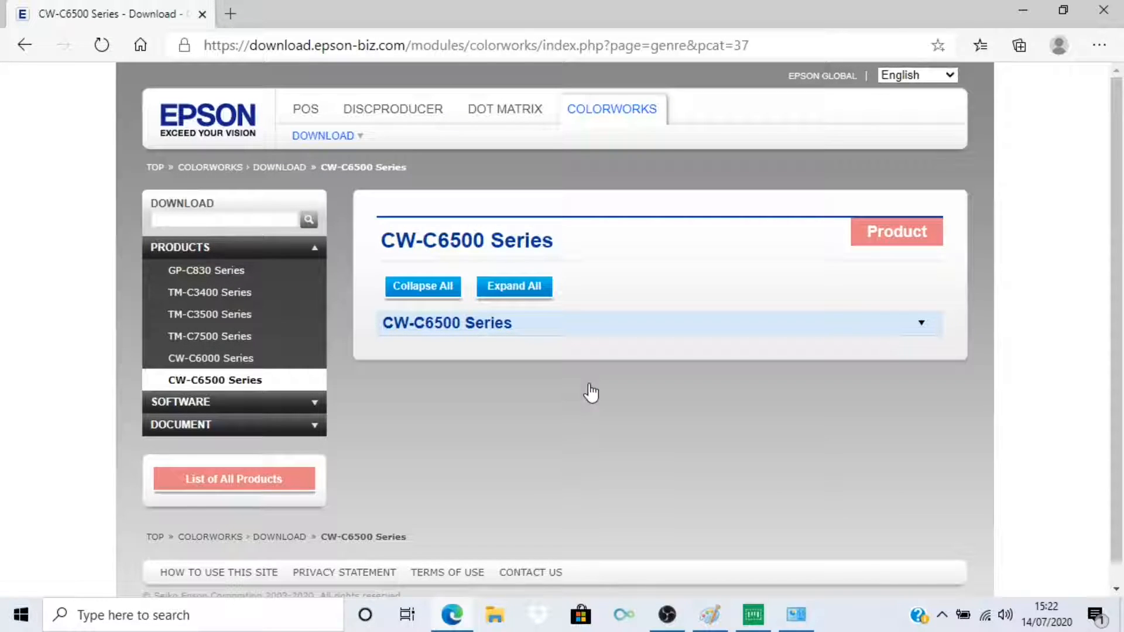
left_click(507, 336)
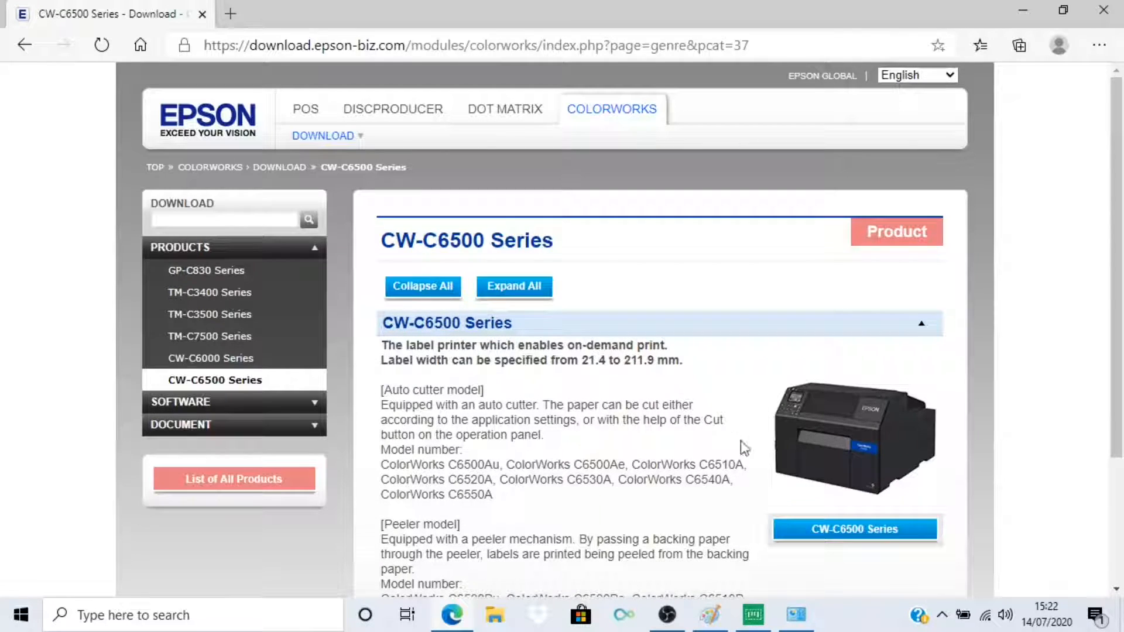
left_click(848, 534)
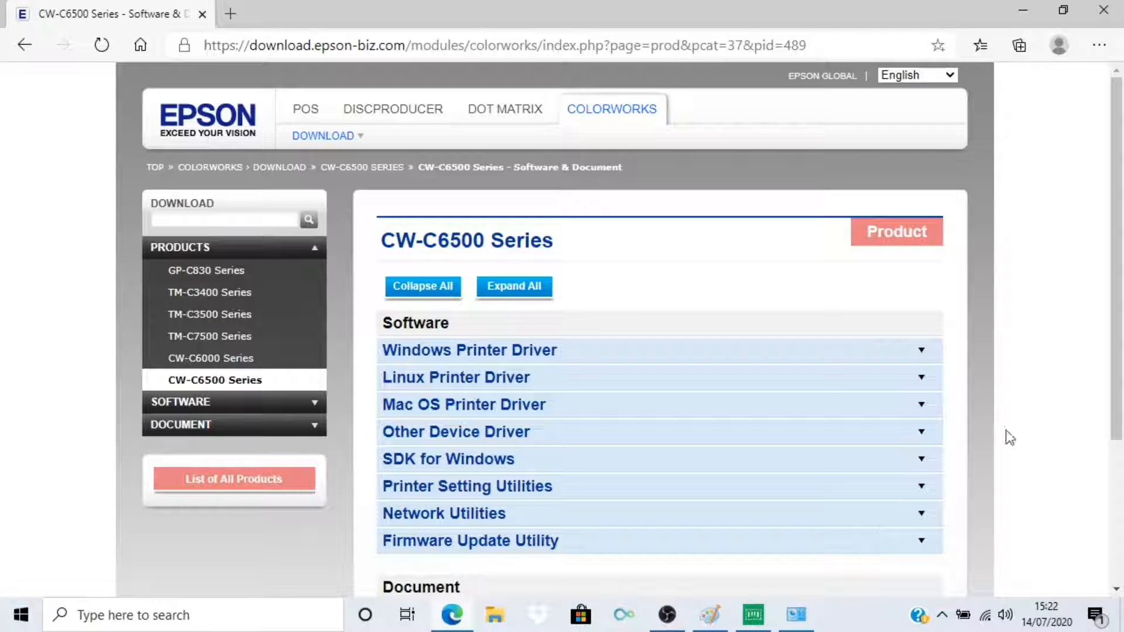
- Expand the Printer Setting Utilities and open the download page for Color Tone Matching Assistant Ver.1.3.0.0
left_click_drag(1117, 321, 1119, 417)
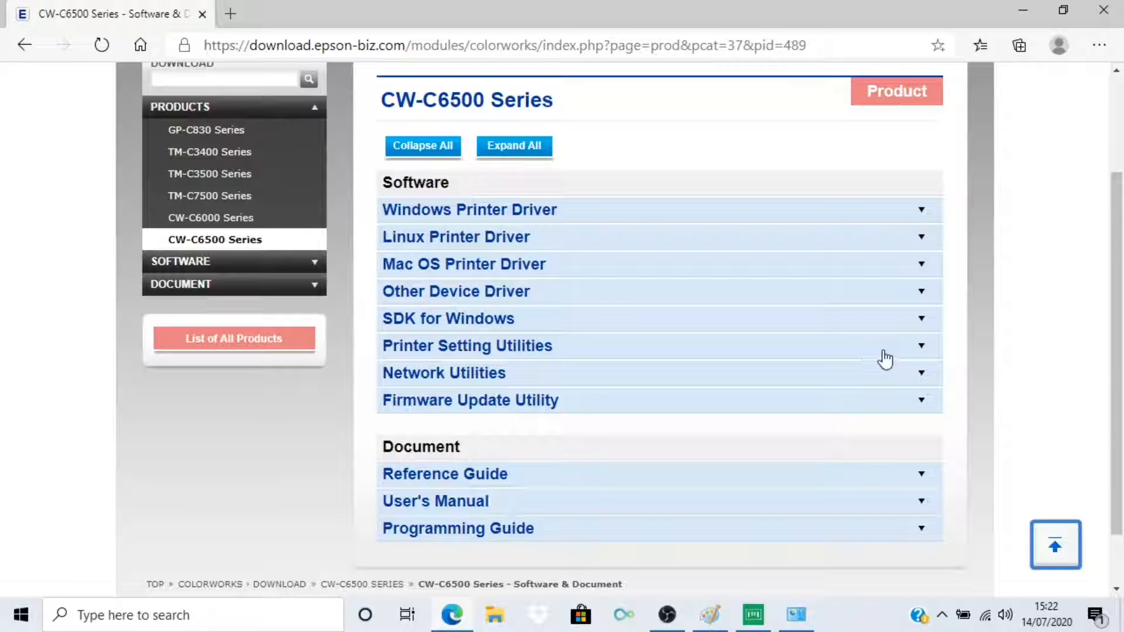
left_click(456, 351)
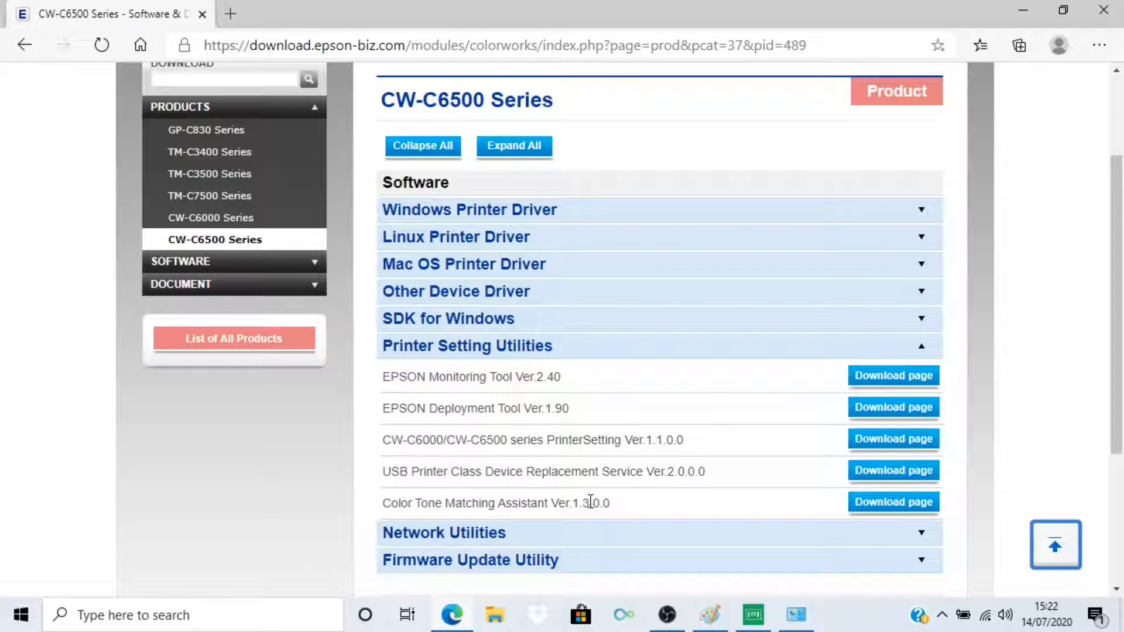
left_click(864, 502)
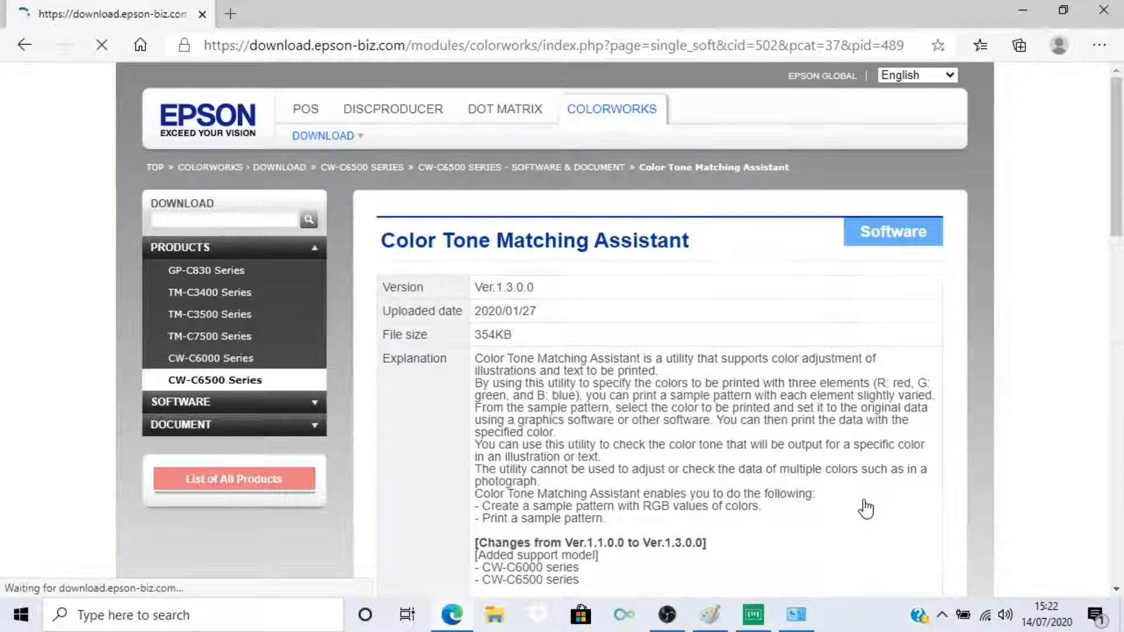
- Accept the software licence terms and download ColorToneMatchingAssistant130.zip
scroll(865, 506, "down", 10)
scroll(865, 506, "down", 6)
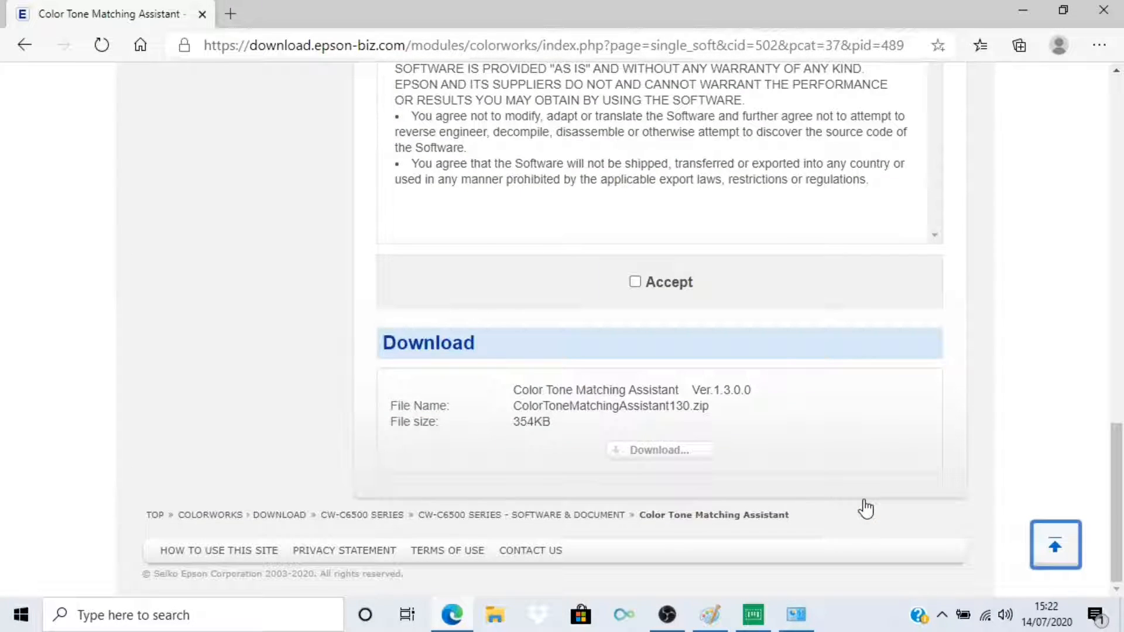
left_click(634, 283)
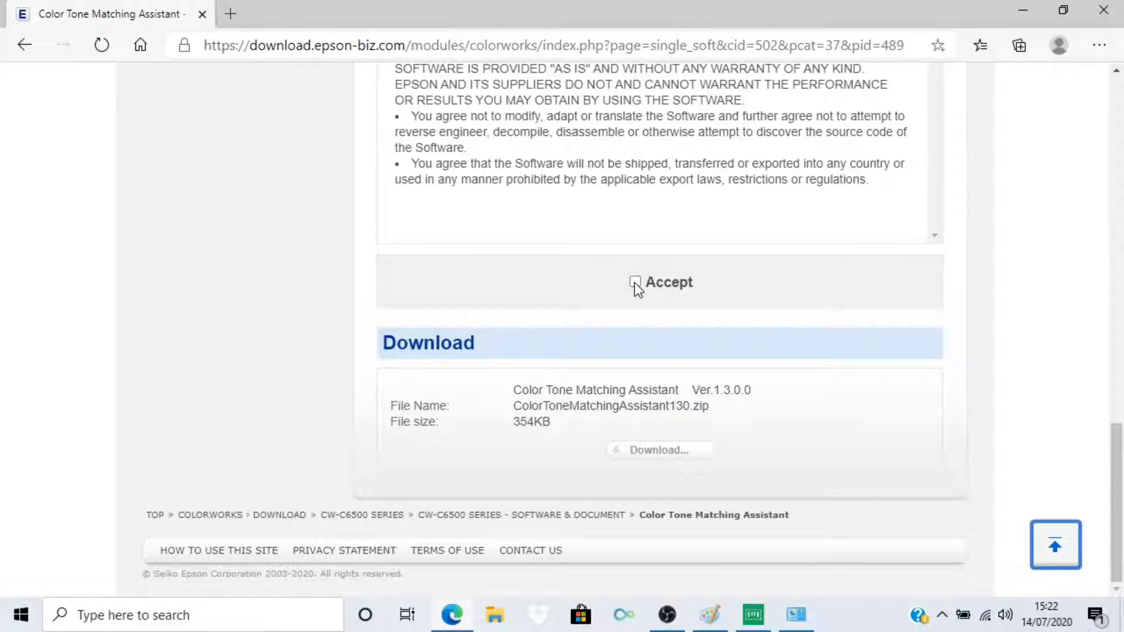
left_click(664, 454)
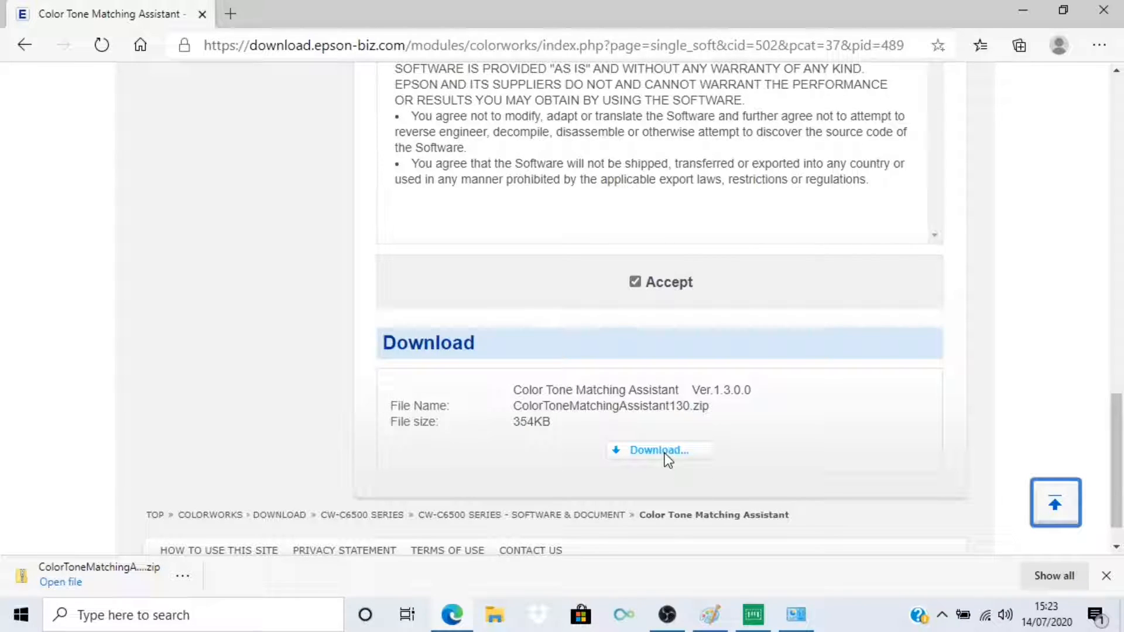
- Show the downloaded ColorToneMatchingAssistant130.zip in its folder and extract all of its contents
right_click(144, 589)
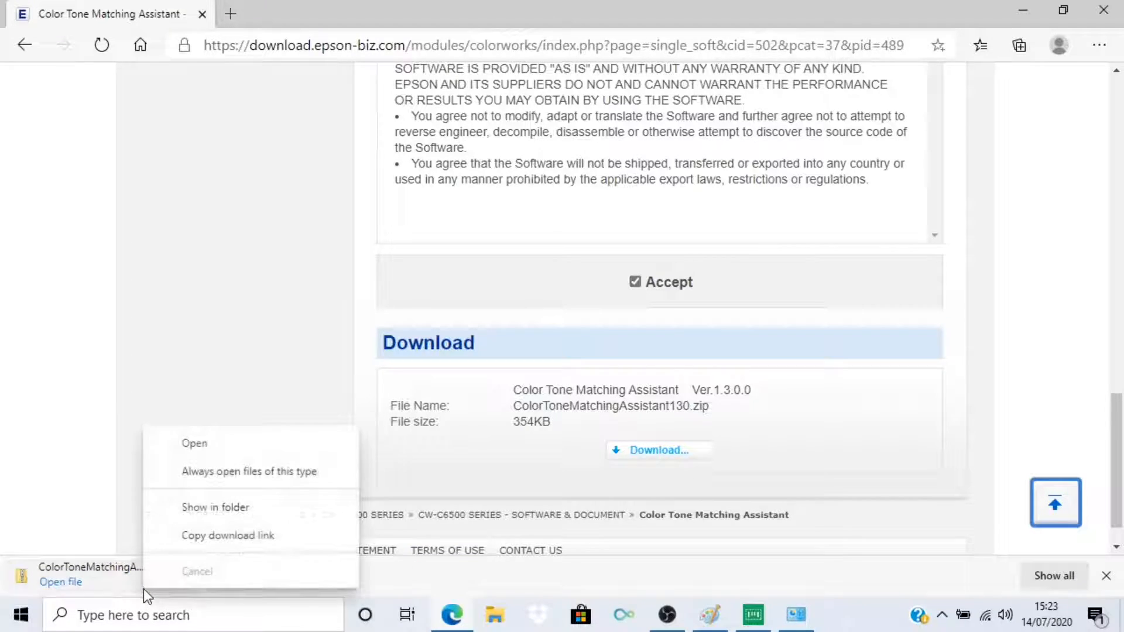
left_click(226, 515)
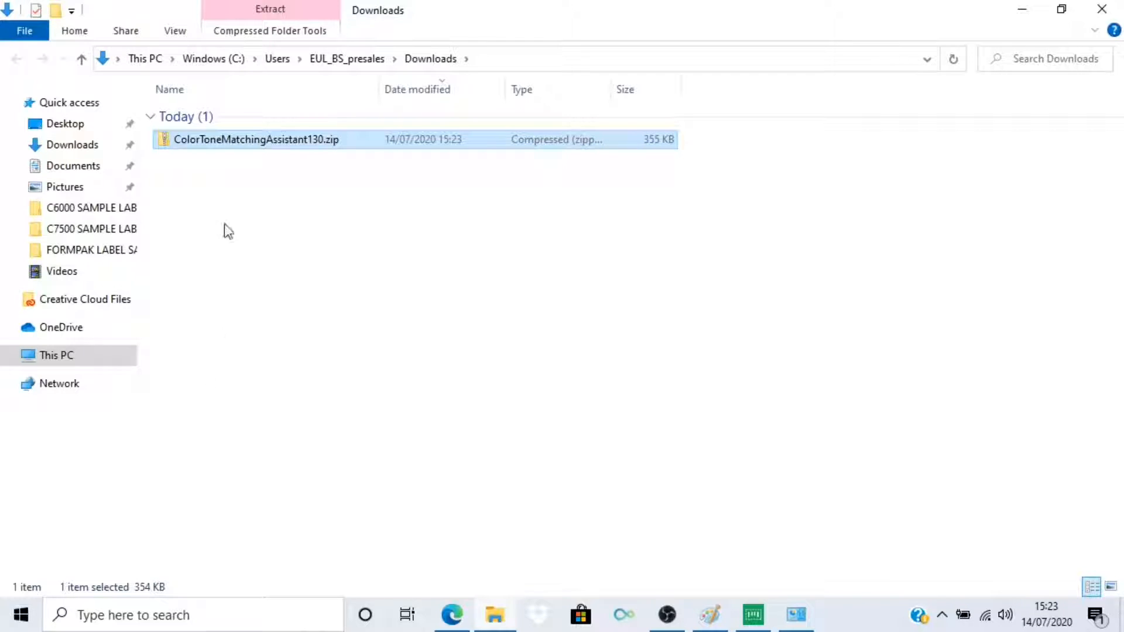
right_click(236, 141)
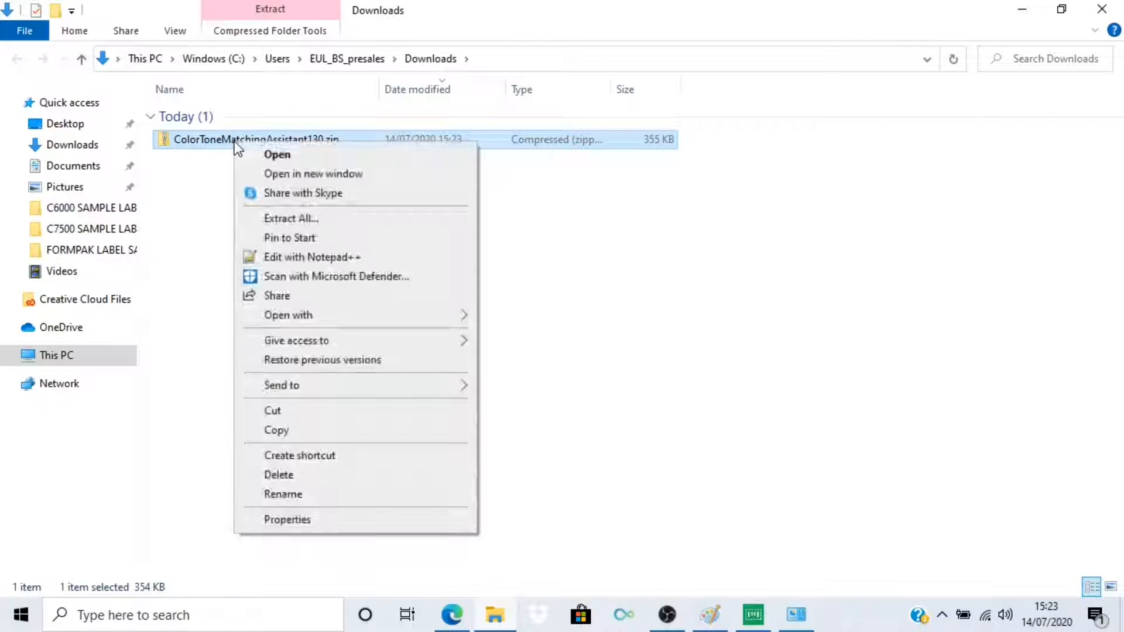
left_click(296, 219)
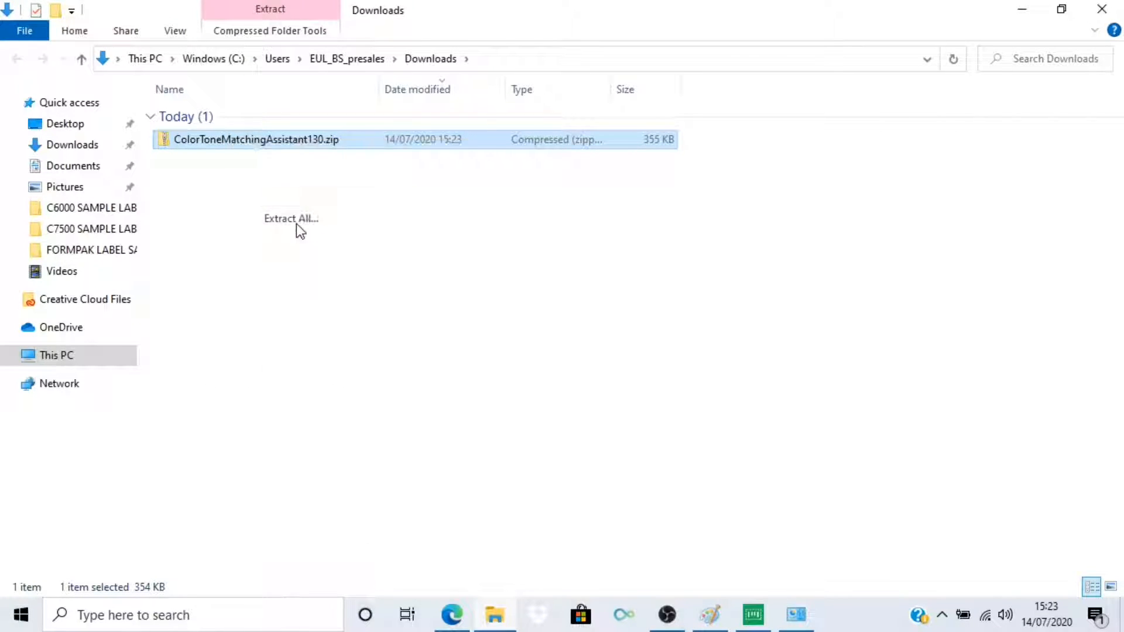
left_click(717, 479)
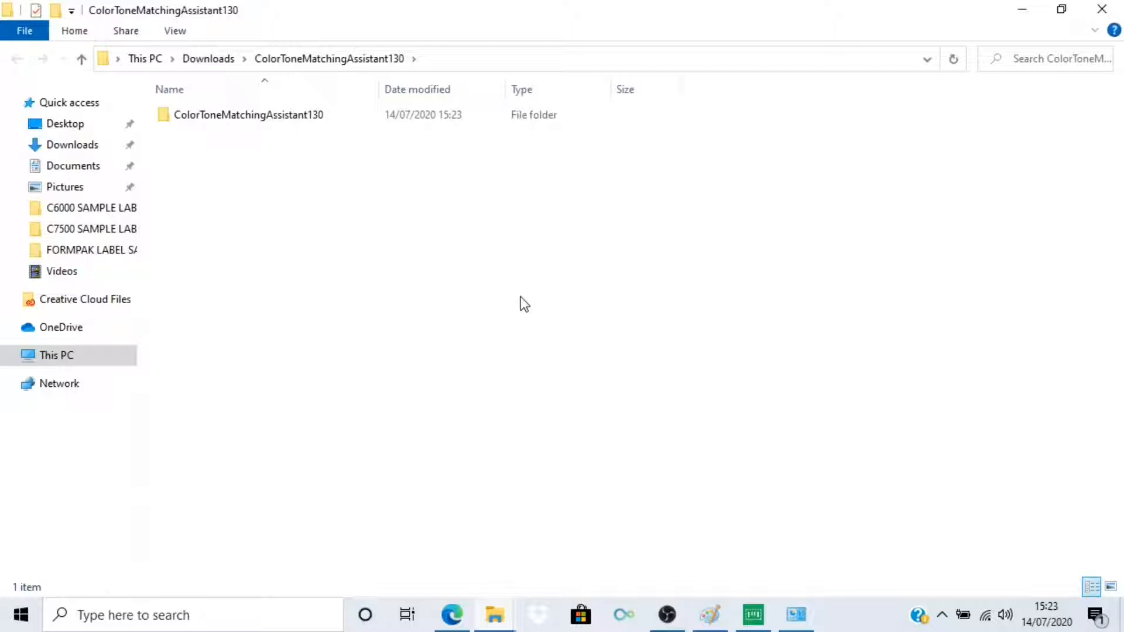
- Go into the extracted ColorToneMatchingAssistant130 folder's Data subfolder and run ColorToneMatchingAssistant.exe as administrator
left_click(307, 127)
double_click(305, 125)
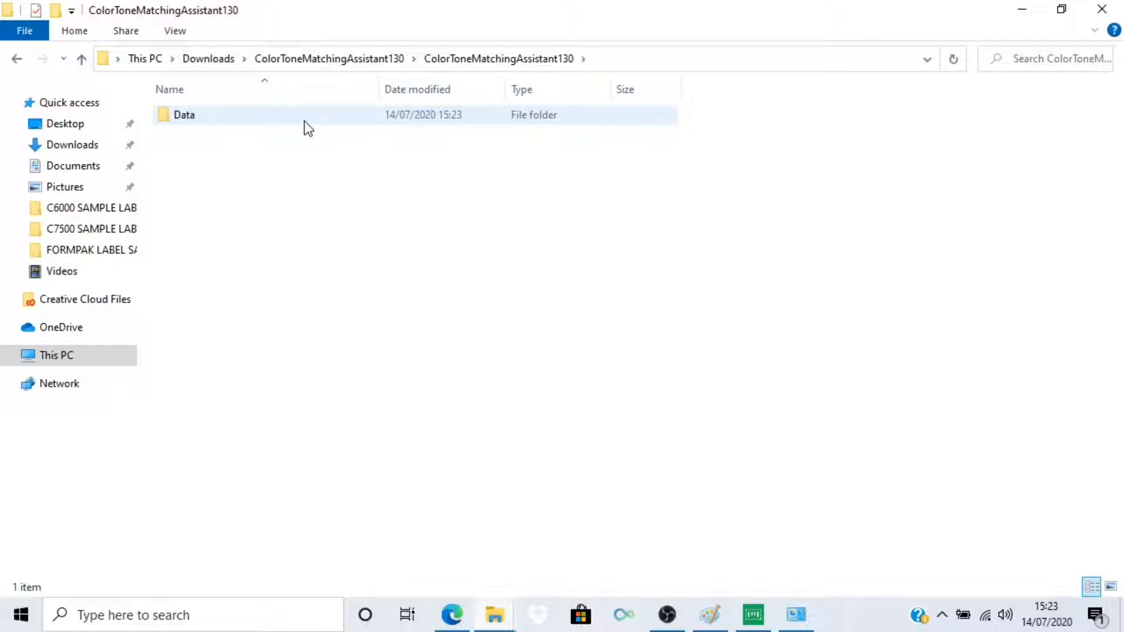
double_click(288, 119)
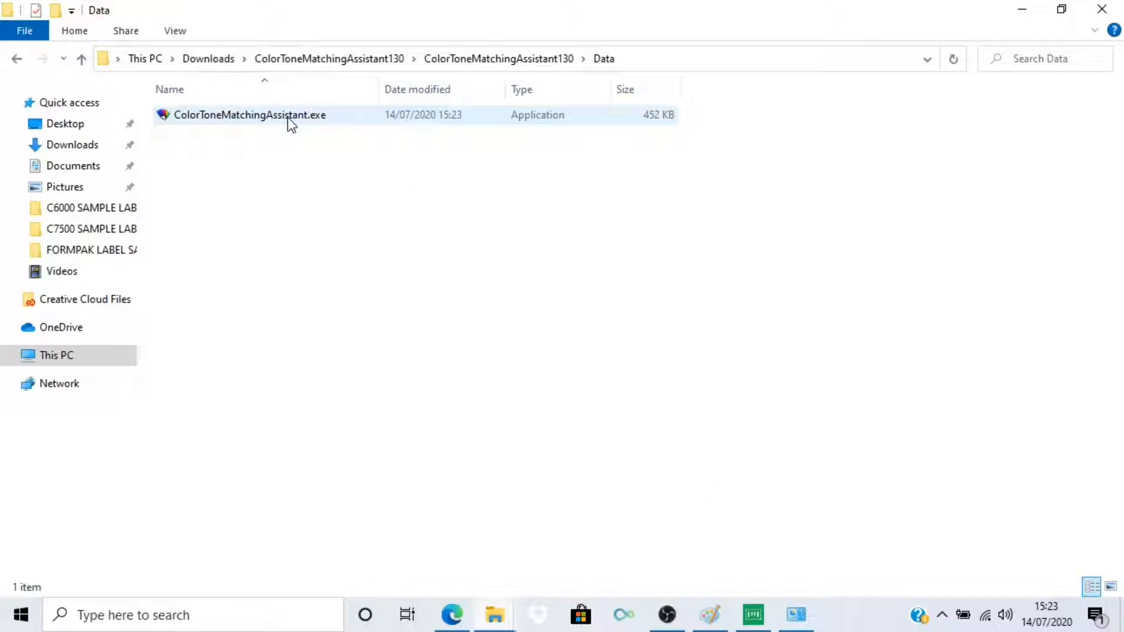
right_click(287, 118)
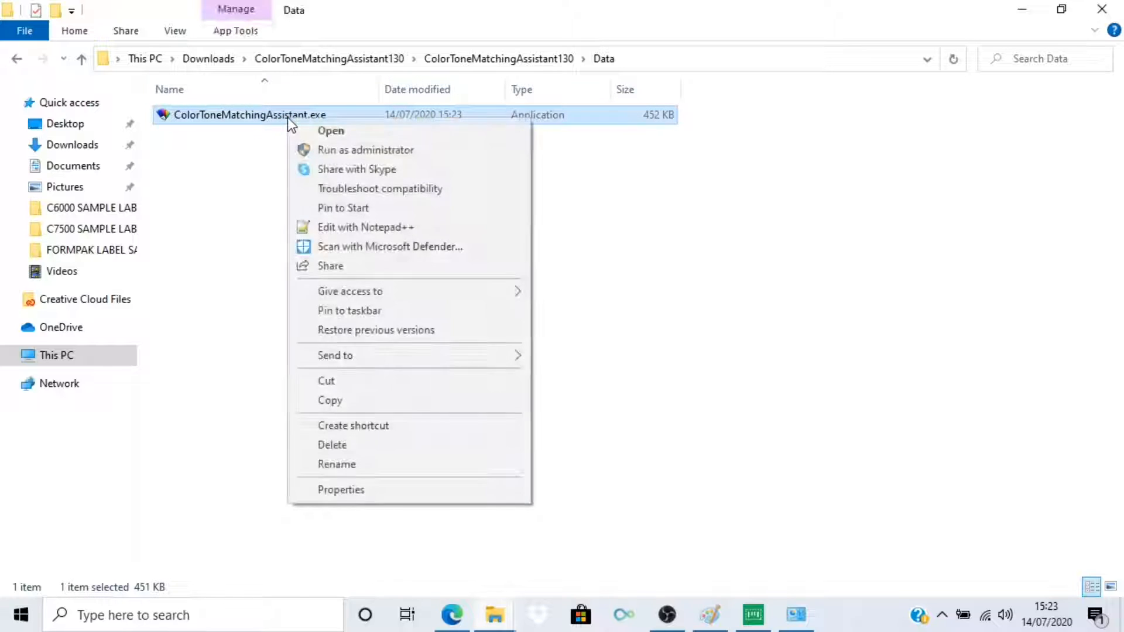
left_click(333, 151)
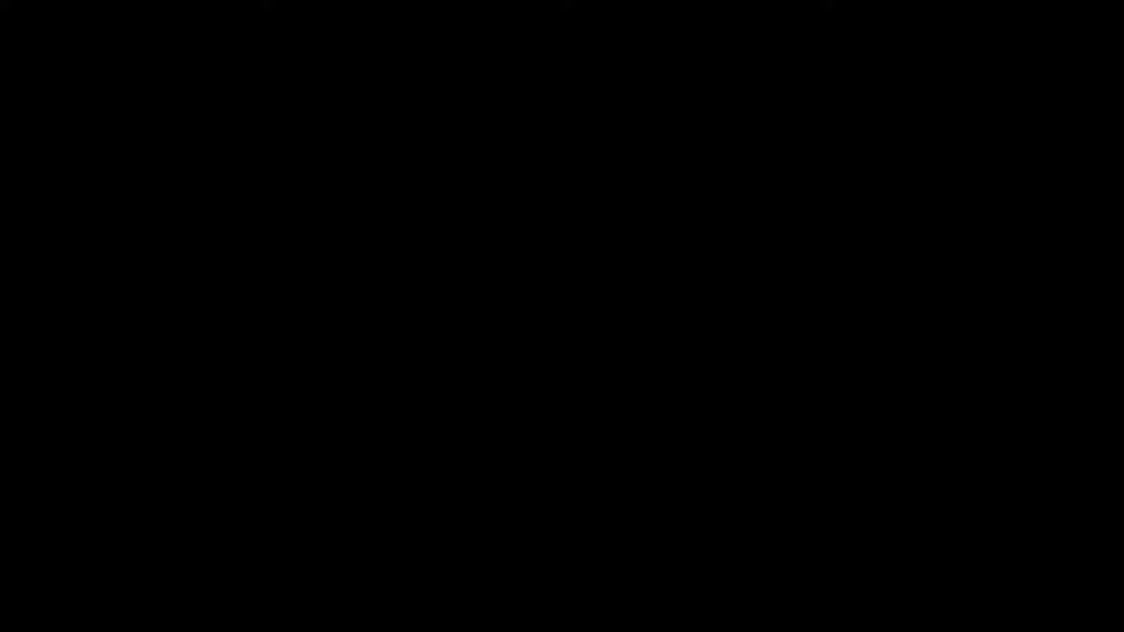
left_click(473, 426)
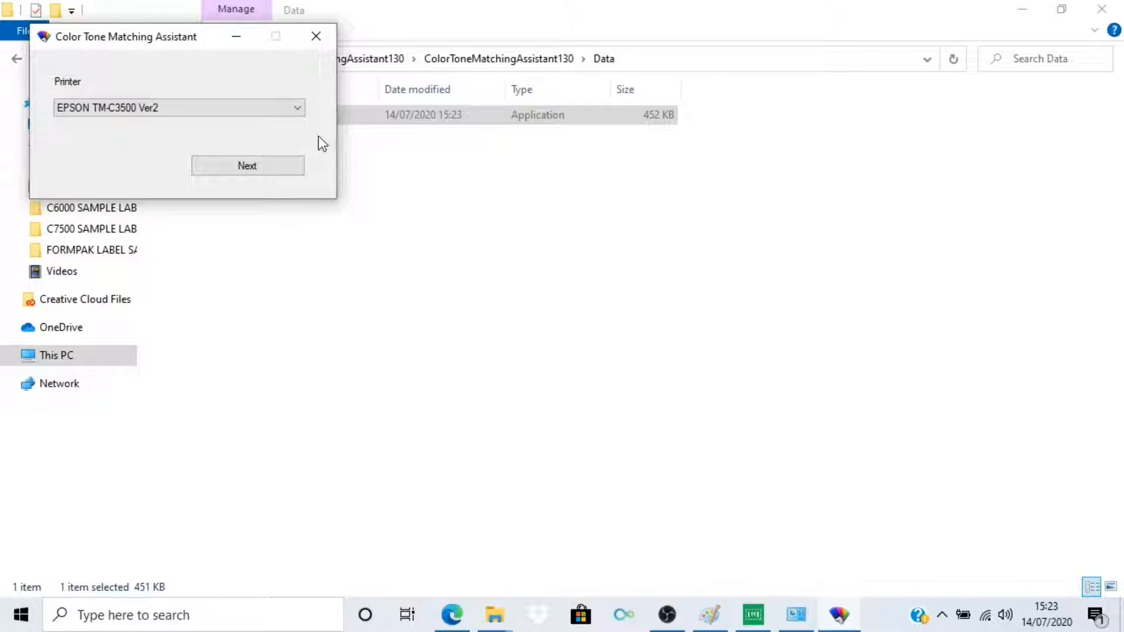
- Choose the EPSON CW-C6500Pe (Copy 1) printer, continue, and dismiss the printer information message
left_click(298, 108)
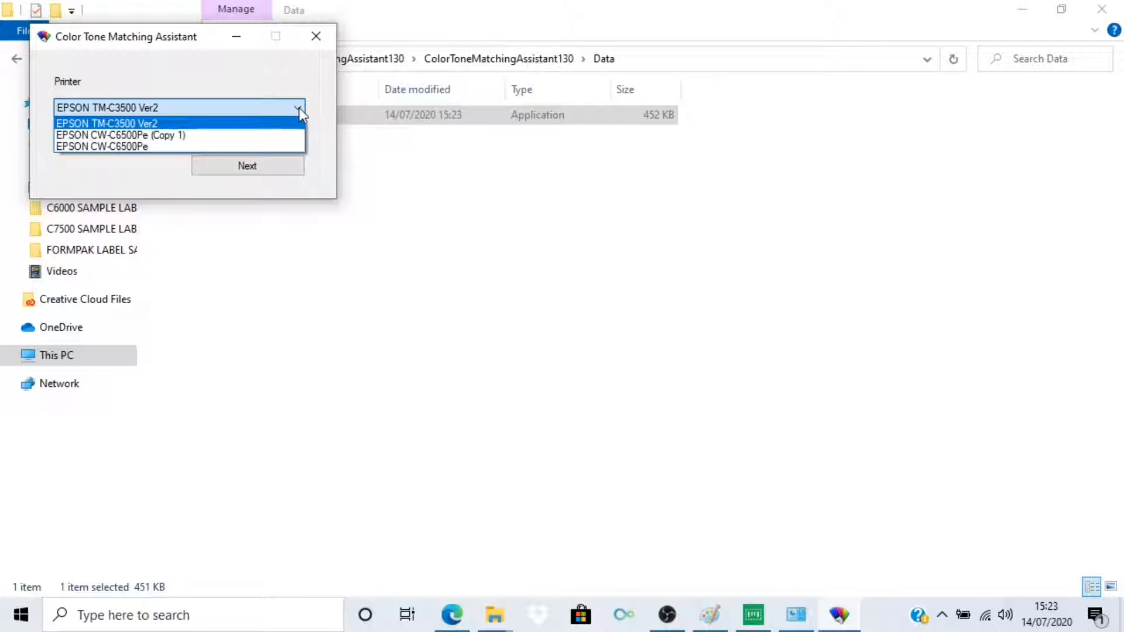
left_click(253, 134)
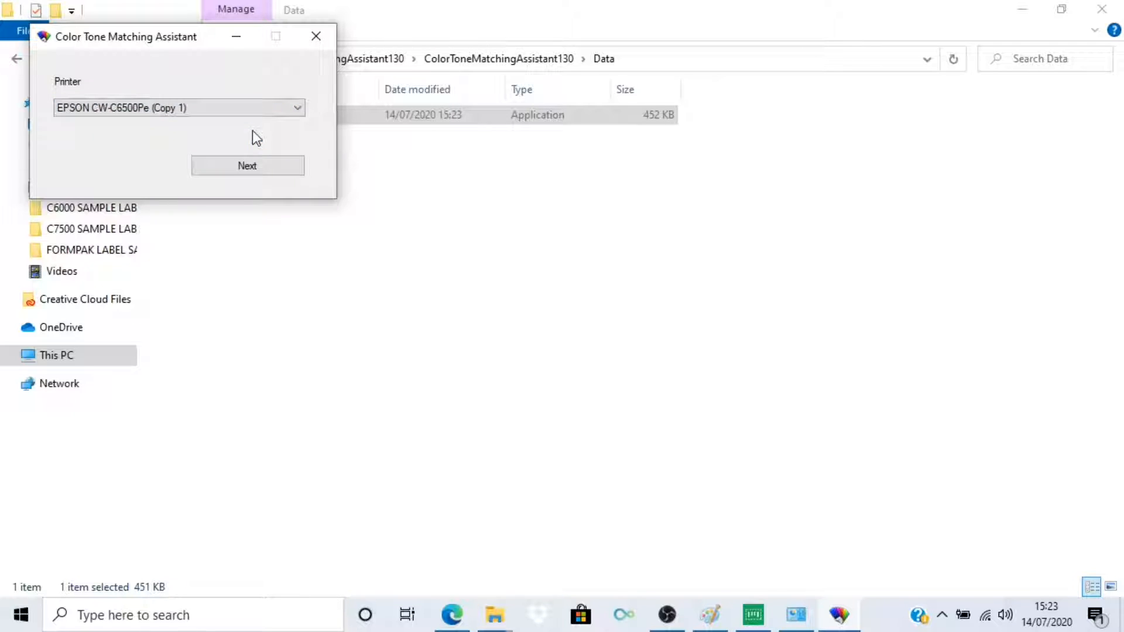
left_click(259, 166)
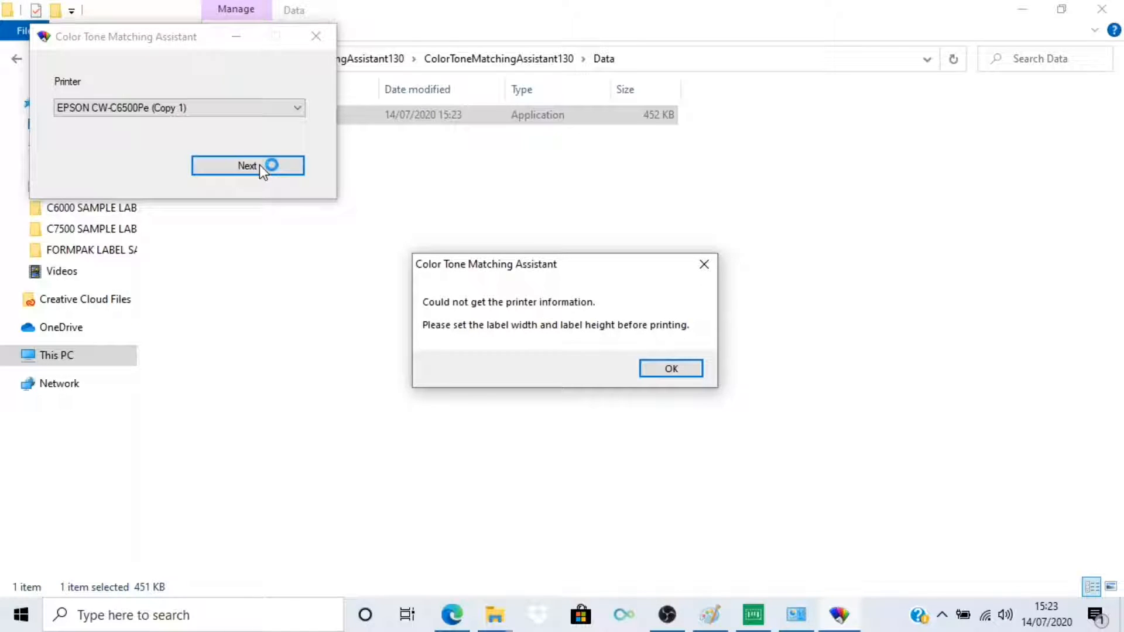
left_click(660, 371)
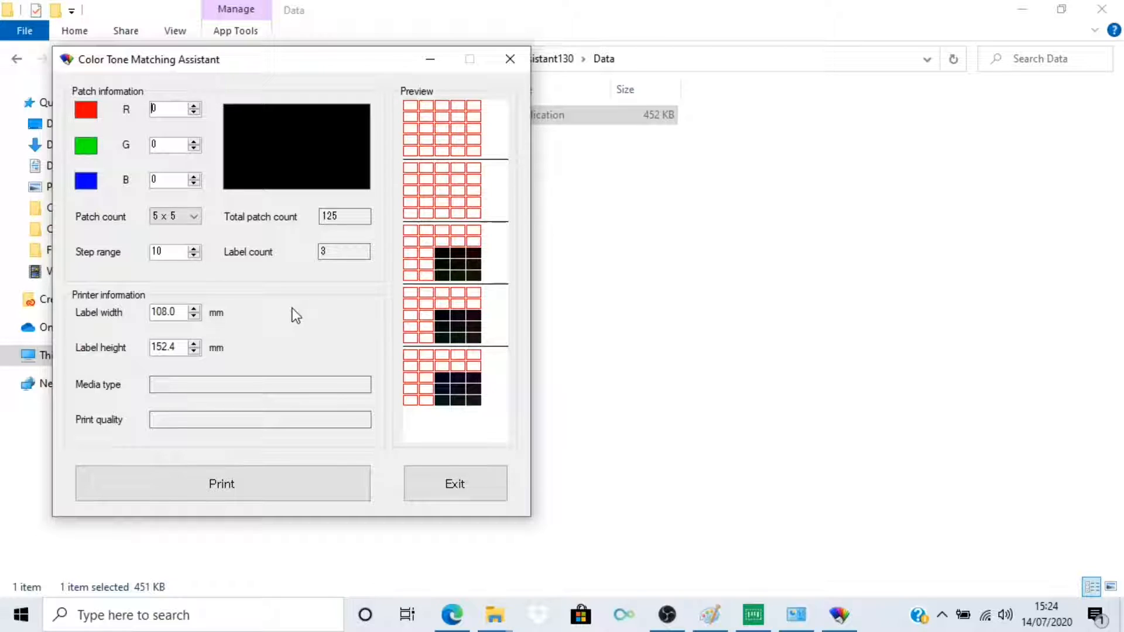
- Set the label width to 102.0 mm and the label height to 76 mm in the printer information
double_click(157, 251)
left_click(178, 314)
key("BackSpace")
key("BackSpace")
key("BackSpace")
type("2.0")
key("Right")
key("Right")
key("Right")
key("Right")
key("Right")
key("BackSpace")
key("BackSpace")
key("BackSpace")
key("BackSpace")
key("BackSpace")
type("76")
left_click(177, 254)
- Switch to Paint, resample the green background of cup.png, and check each RGB value of the sampled colour
left_click(710, 616)
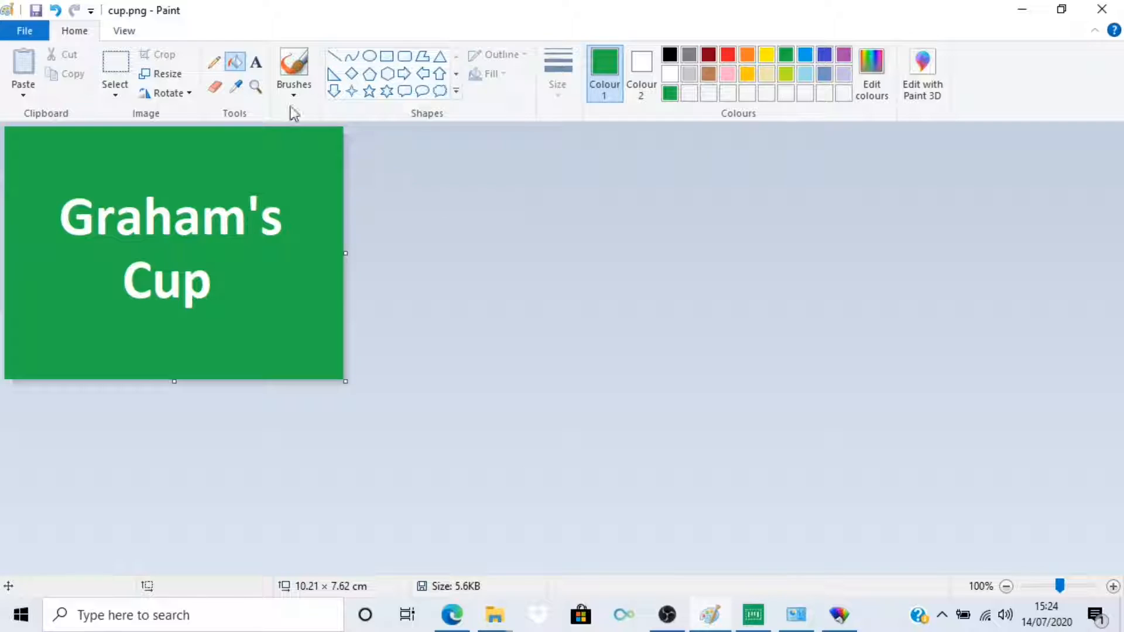
left_click(237, 90)
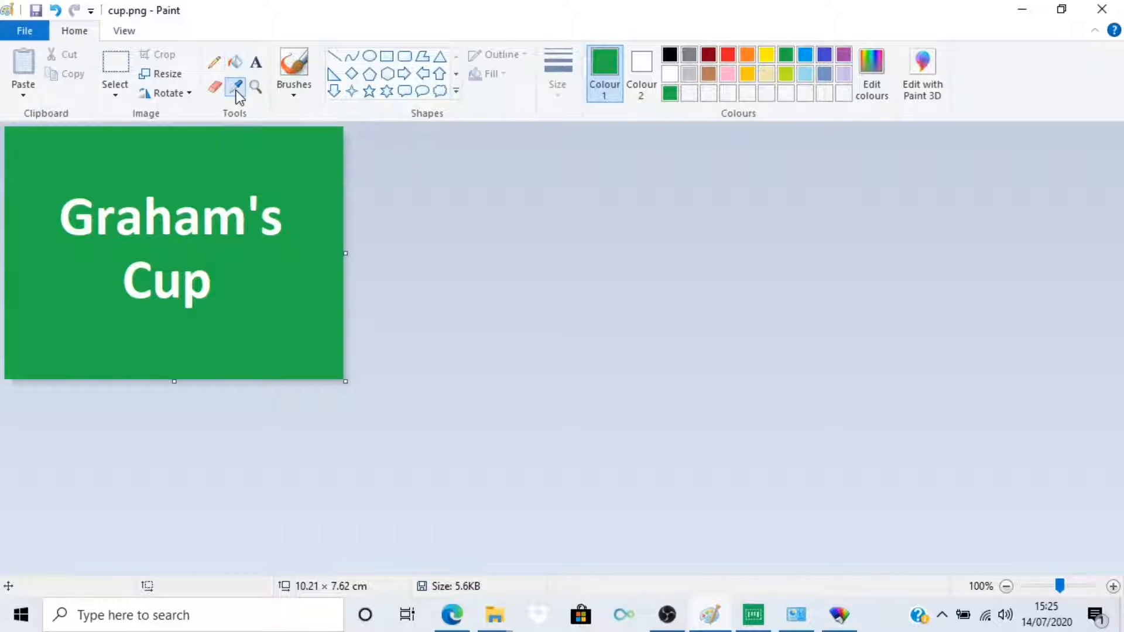
left_click(243, 146)
left_click(877, 61)
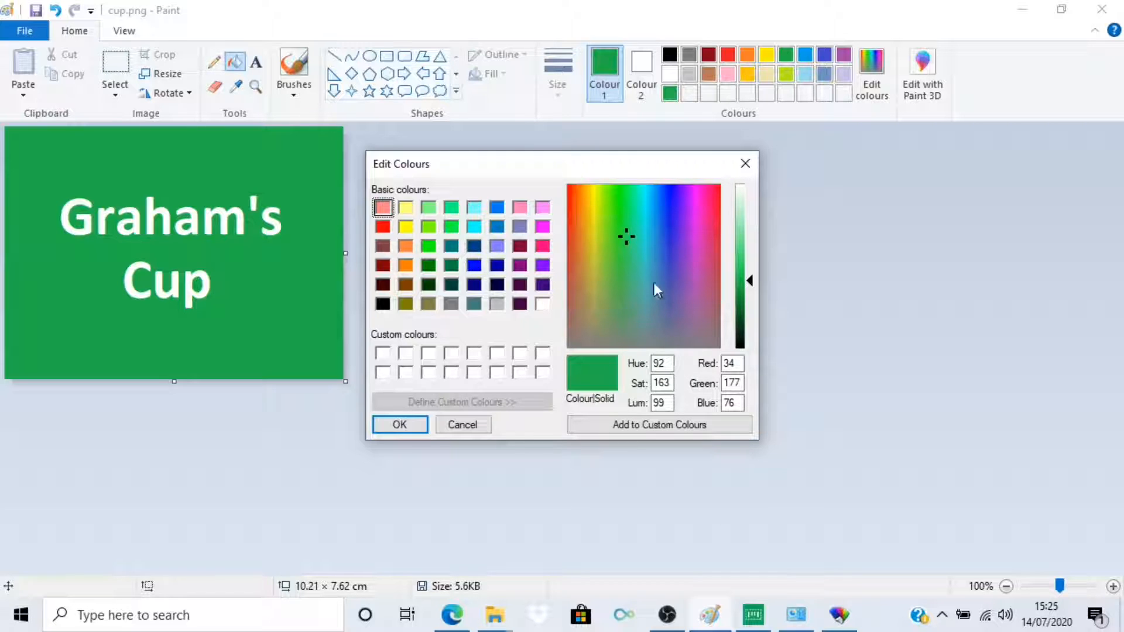
double_click(738, 364)
double_click(735, 383)
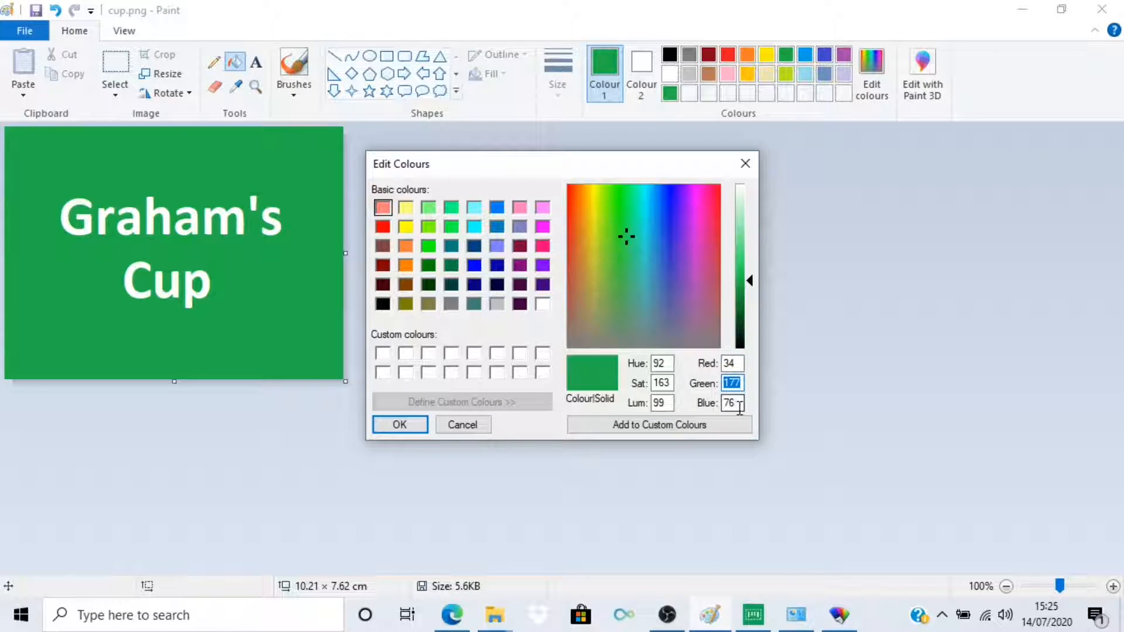
double_click(729, 403)
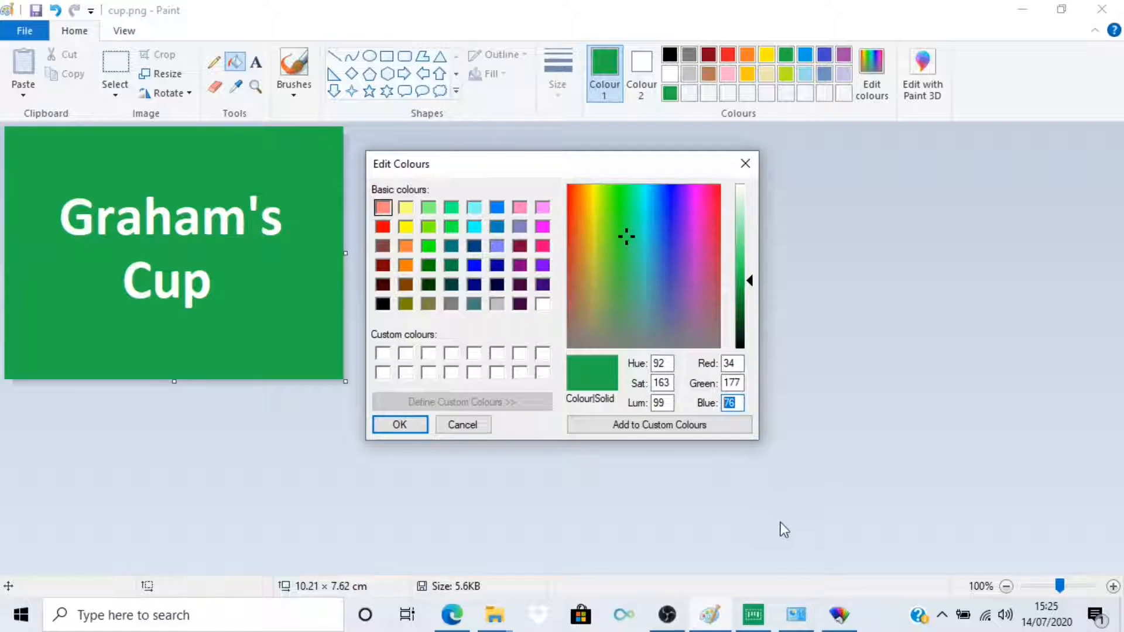
- Switch to Color Tone Matching Assistant and set the patch colour to R 34, G 177, B 76
mouse_move(844, 608)
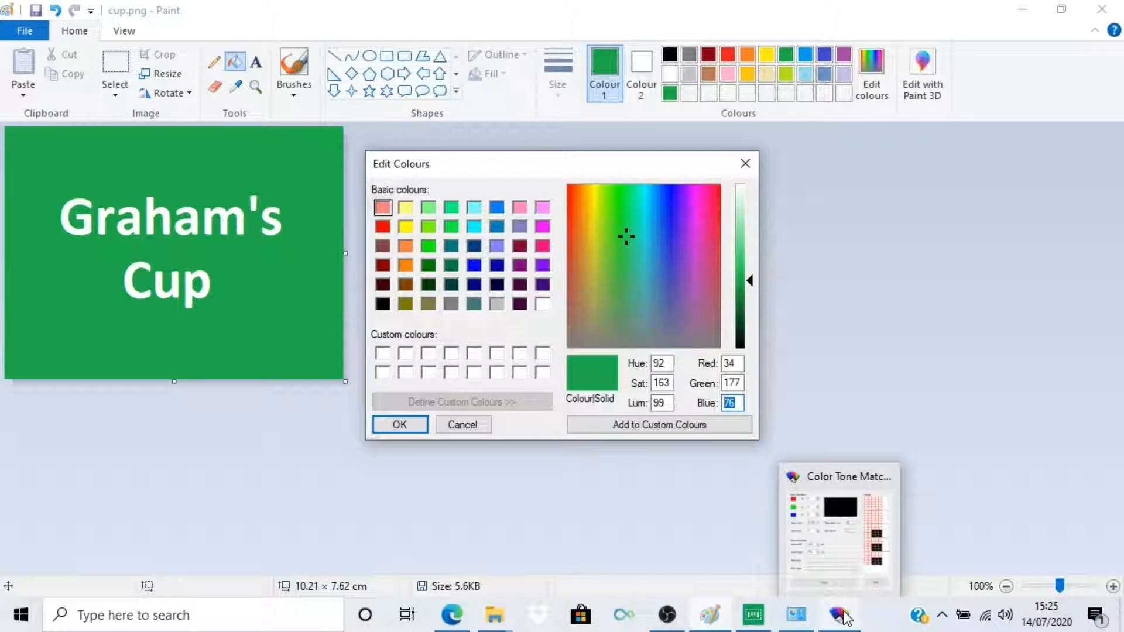
left_click(845, 616)
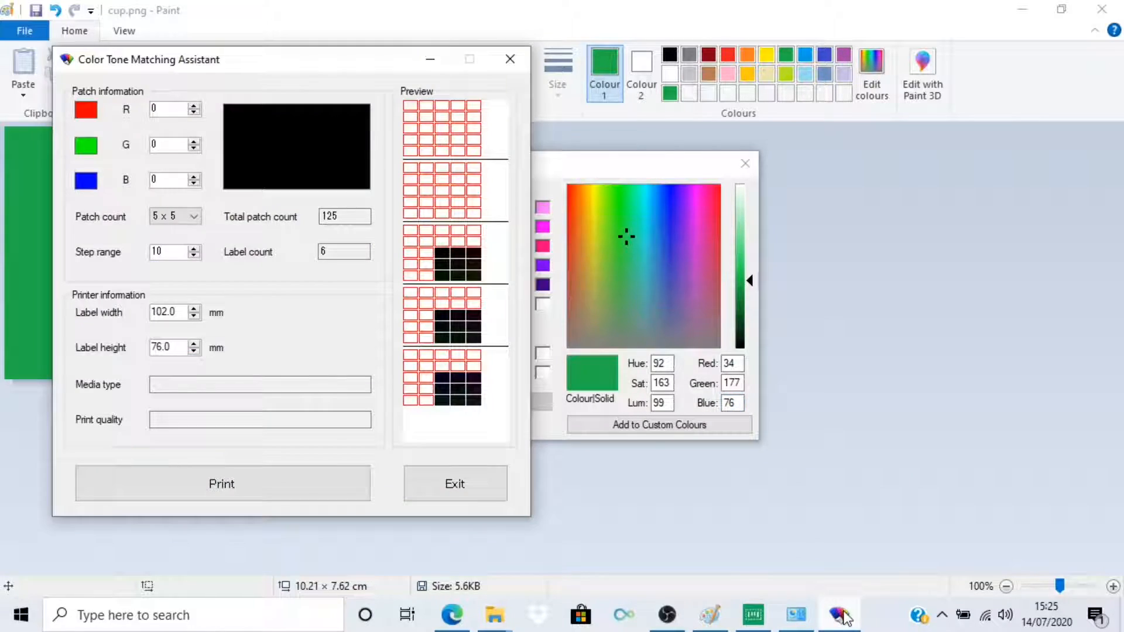
left_click(177, 110)
key("BackSpace")
type("34")
key("Tab")
key("BackSpace")
type("177")
key("Tab")
key("BackSpace")
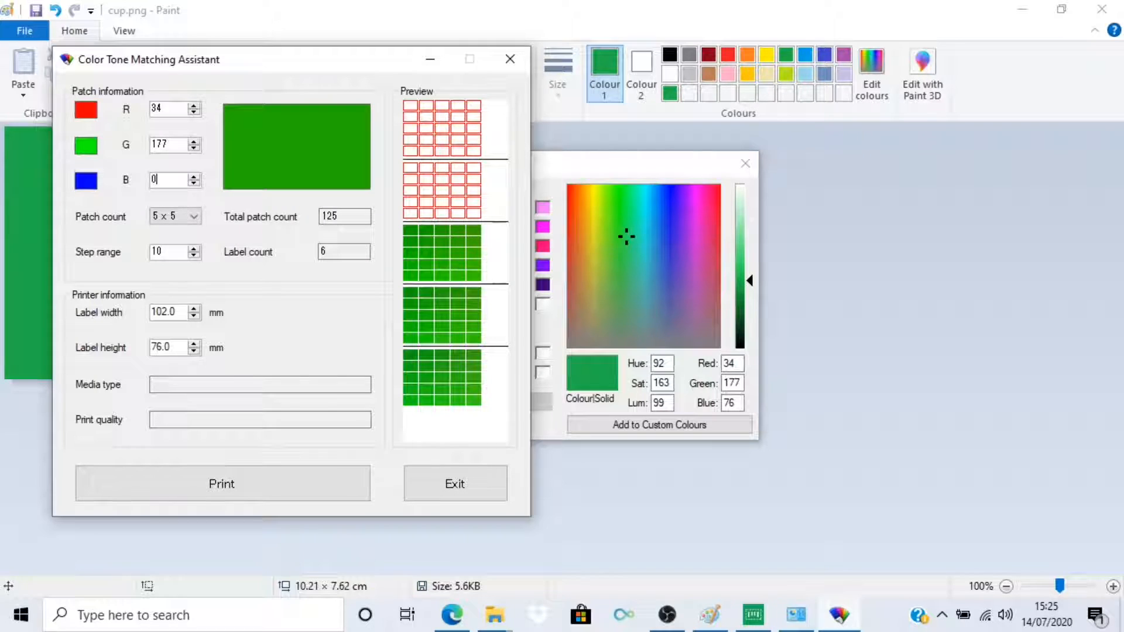
type("76")
key("Tab")
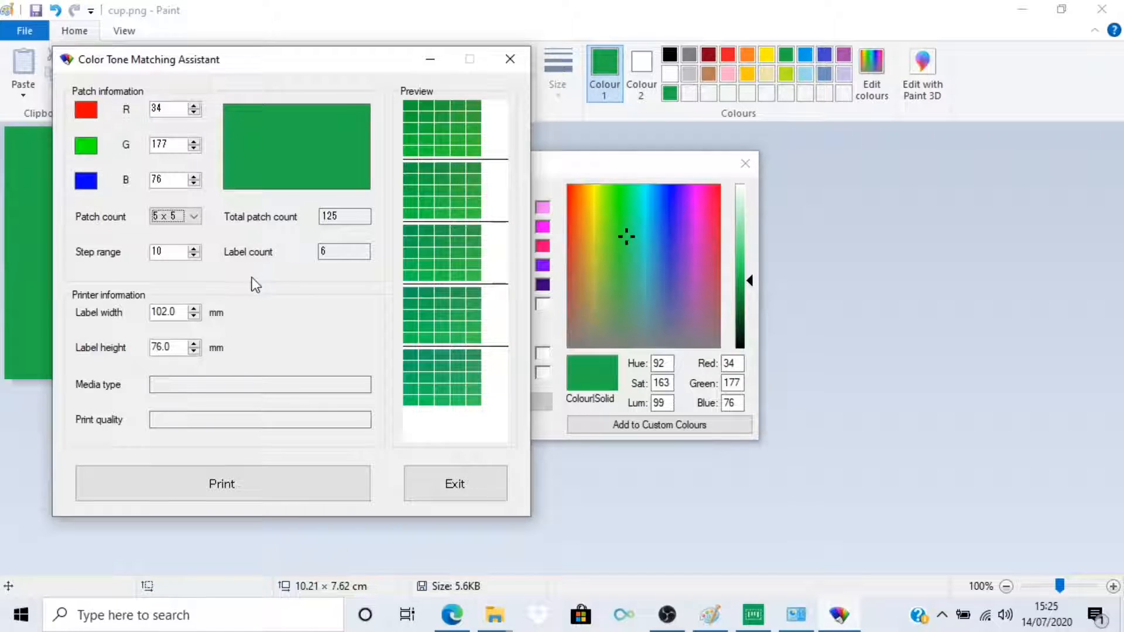
- Increase the step range of the colour patches to 20
left_click(194, 253)
left_click(194, 253)
left_click(194, 252)
left_click(194, 253)
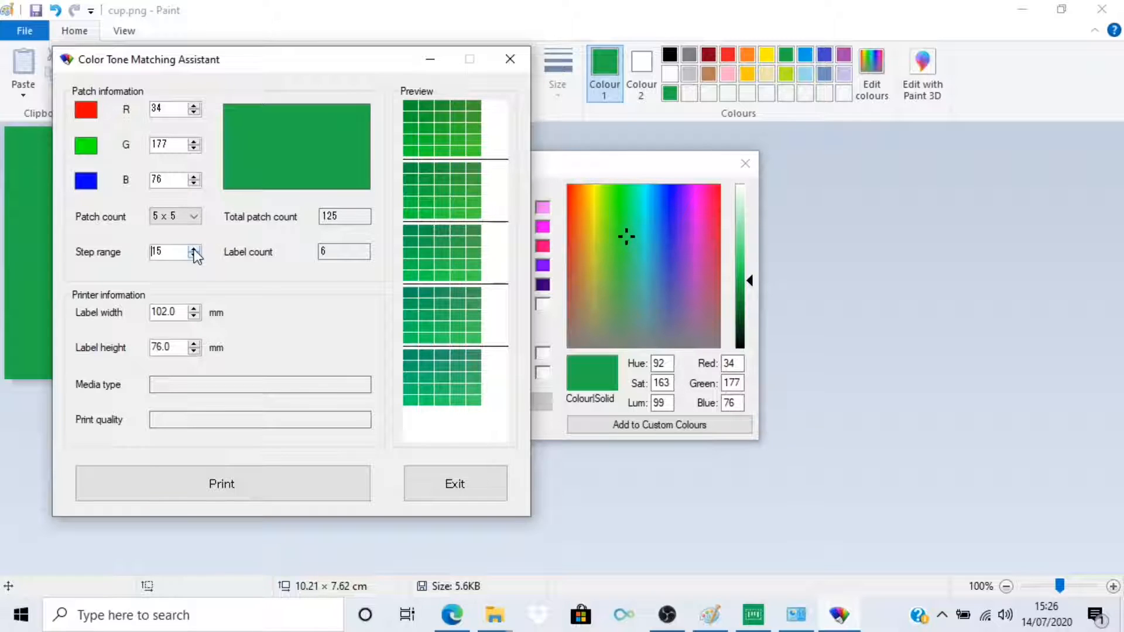
left_click(194, 253)
left_click(194, 252)
left_click(194, 253)
left_click(194, 253)
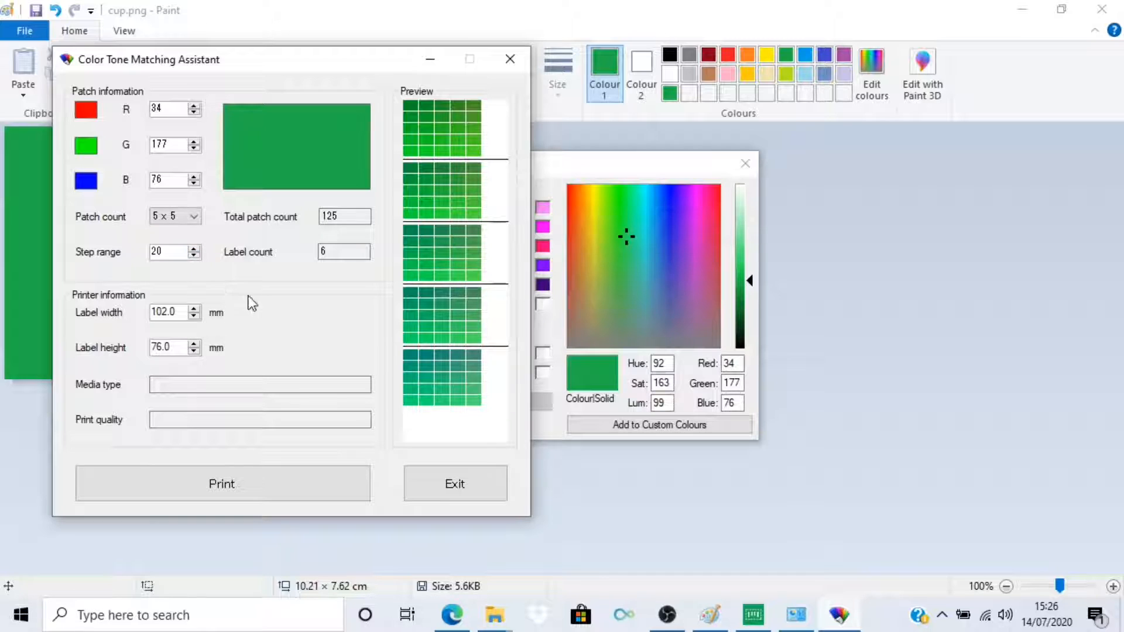